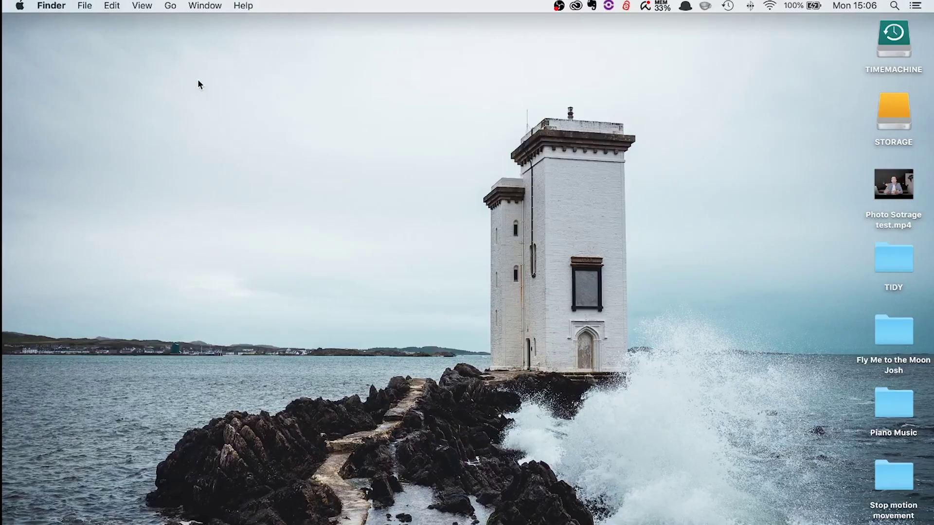
- Open the Lightroom folder through a quick search for 'ligh', then open the Photos drive
{"action": "key", "text": "alt+space"}
{"action": "type", "text": "ligh"}
{"action": "key", "text": "Down"}
{"action": "key", "text": "Return"}
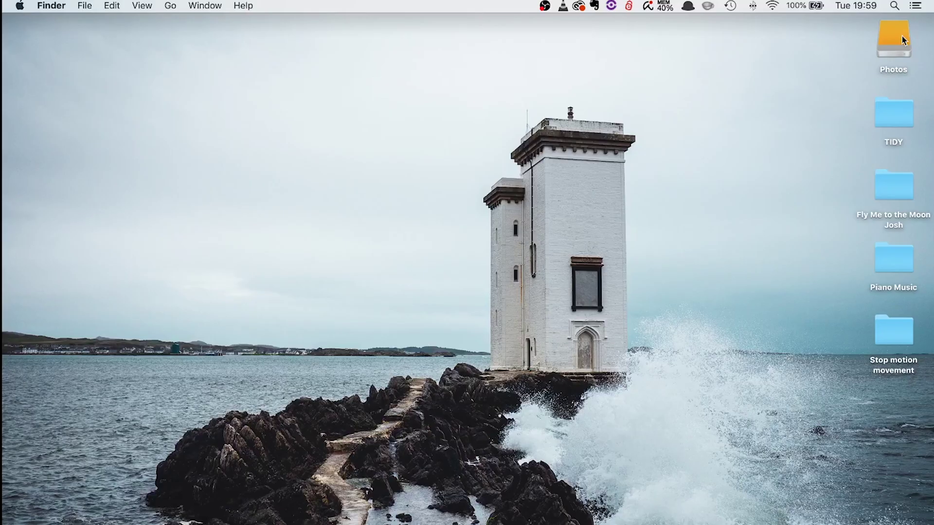
{"action": "double_click", "coordinate": [903, 40]}
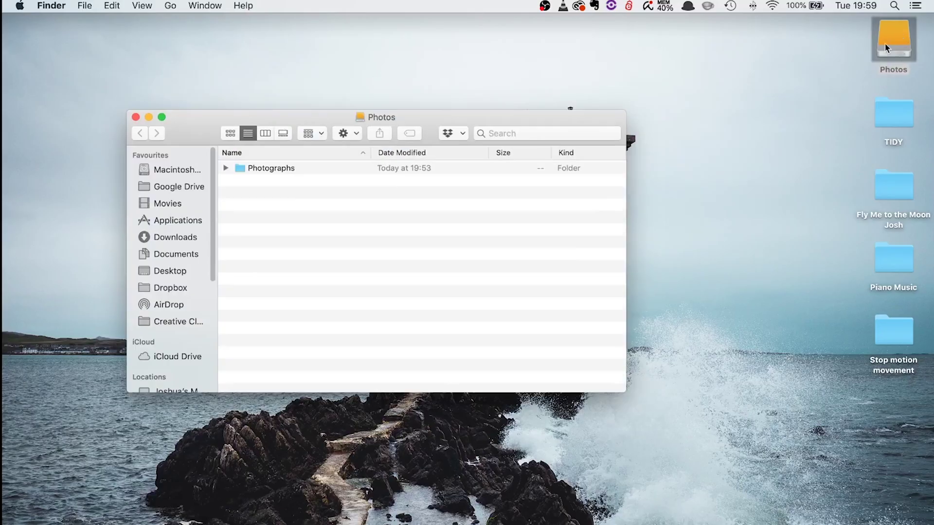
- Go into Photographs > Personal and expand 2020 and 8. August to list their location folders
{"action": "double_click", "coordinate": [284, 170]}
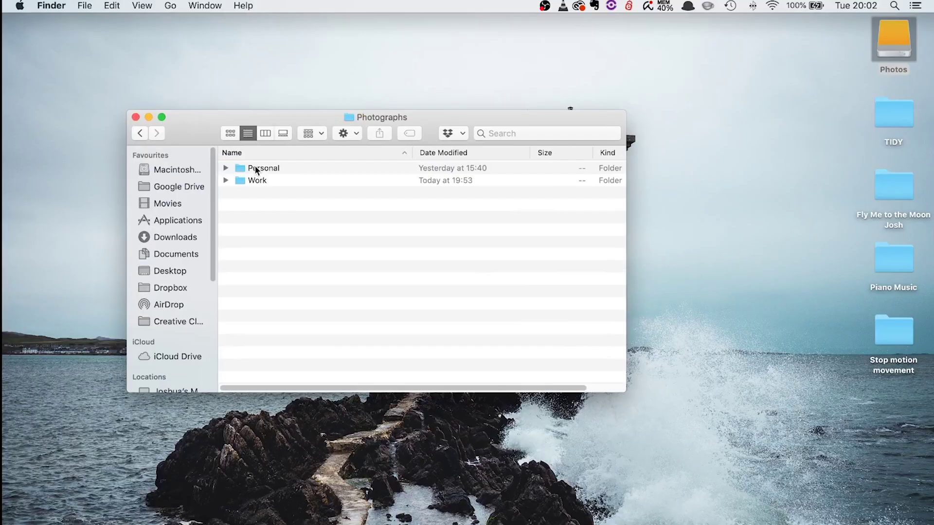
{"action": "double_click", "coordinate": [256, 171]}
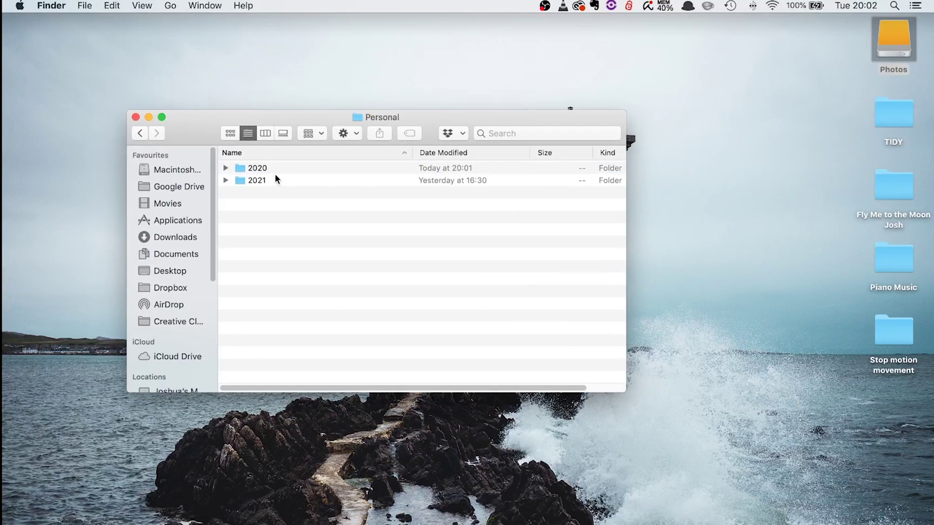
{"action": "left_click", "coordinate": [226, 168]}
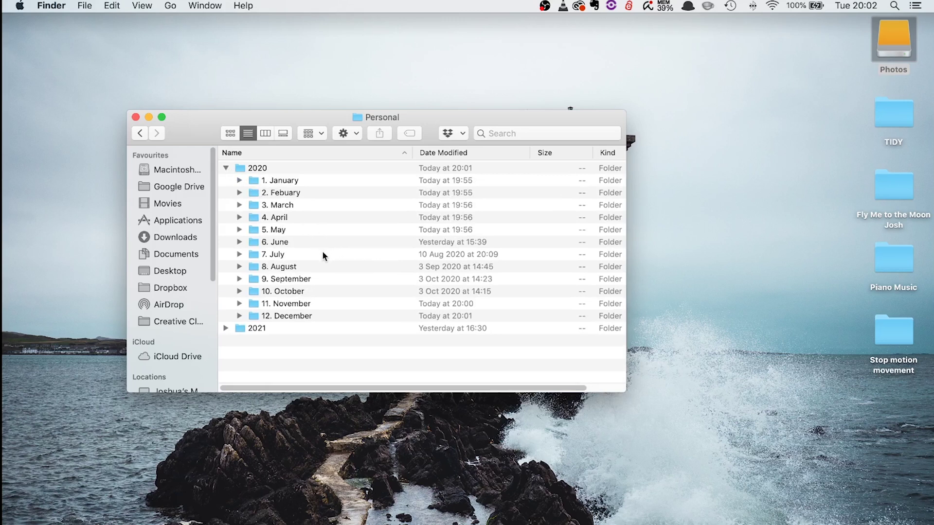
{"action": "left_click", "coordinate": [239, 267]}
{"action": "scroll", "coordinate": [314, 317], "scroll_direction": "down", "scroll_amount": 1}
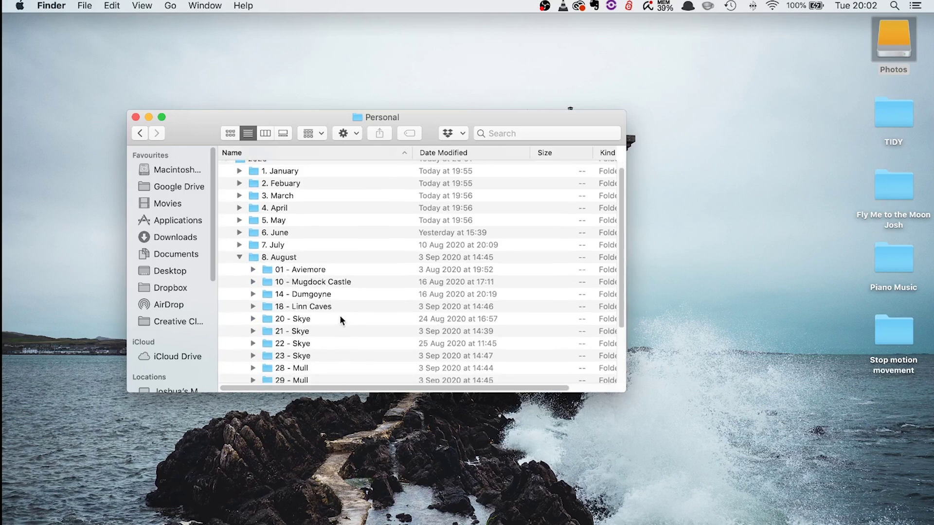
{"action": "scroll", "coordinate": [341, 320], "scroll_direction": "down", "scroll_amount": 2}
{"action": "scroll", "coordinate": [343, 320], "scroll_direction": "down", "scroll_amount": 1}
{"action": "scroll", "coordinate": [342, 321], "scroll_direction": "down", "scroll_amount": 2}
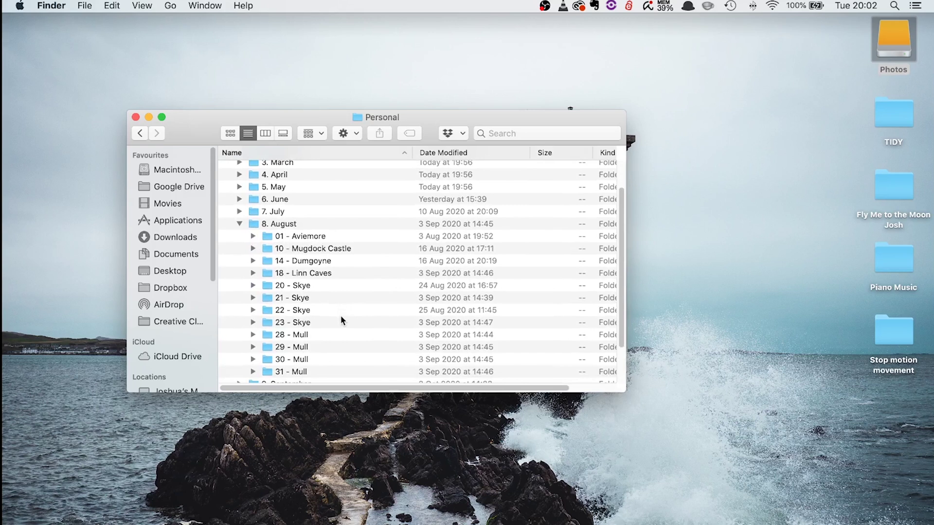
{"action": "scroll", "coordinate": [343, 320], "scroll_direction": "down", "scroll_amount": 1}
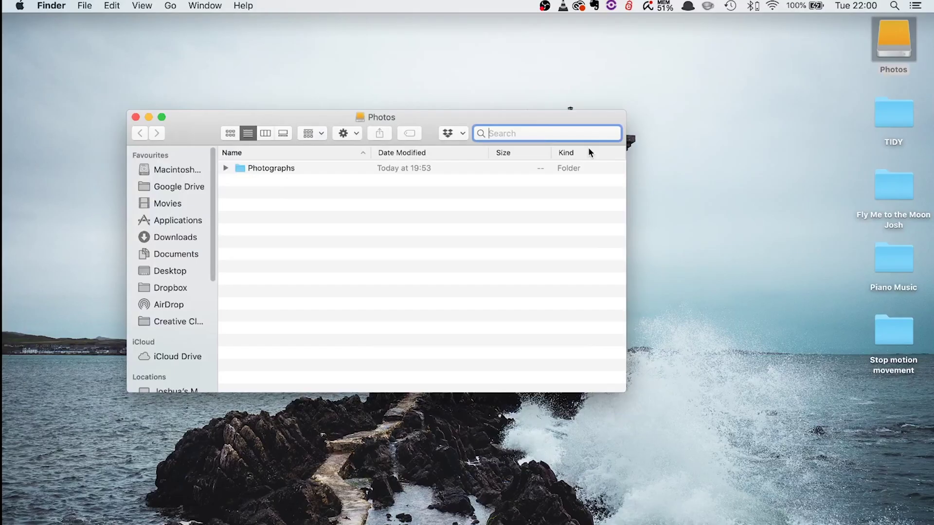
- Search 'skye', pick the Skye folder, and expand its Raw, Edits and Neist Point folders
{"action": "type", "text": "skye"}
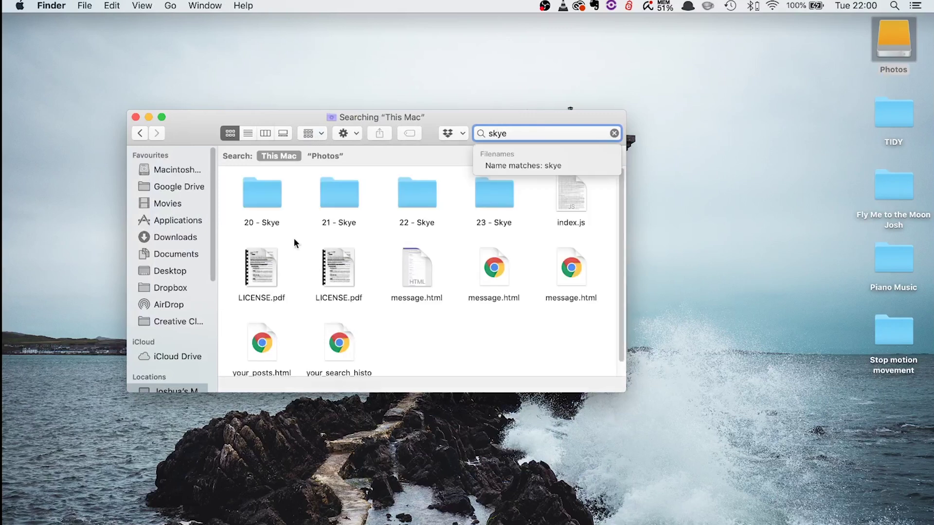
{"action": "left_click", "coordinate": [328, 203]}
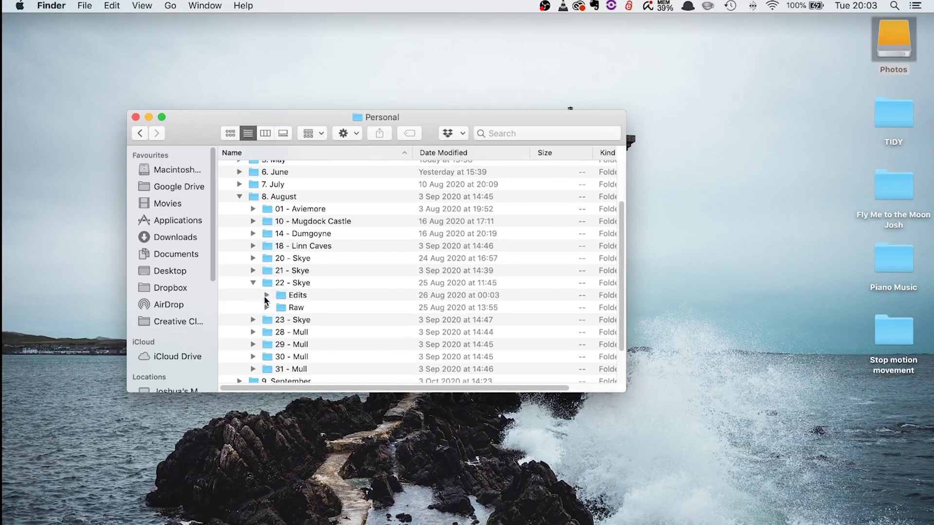
{"action": "left_click", "coordinate": [267, 308]}
{"action": "scroll", "coordinate": [265, 292], "scroll_direction": "down", "scroll_amount": 3}
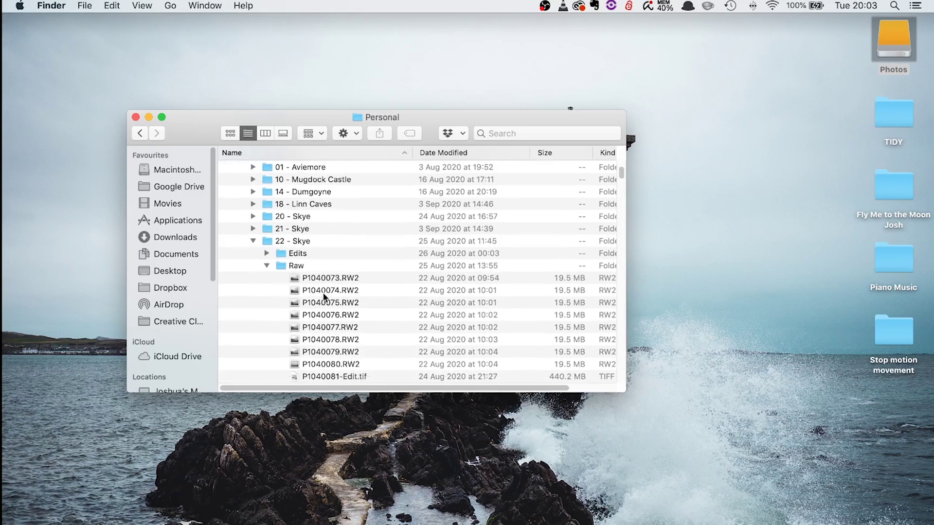
{"action": "left_click", "coordinate": [267, 241]}
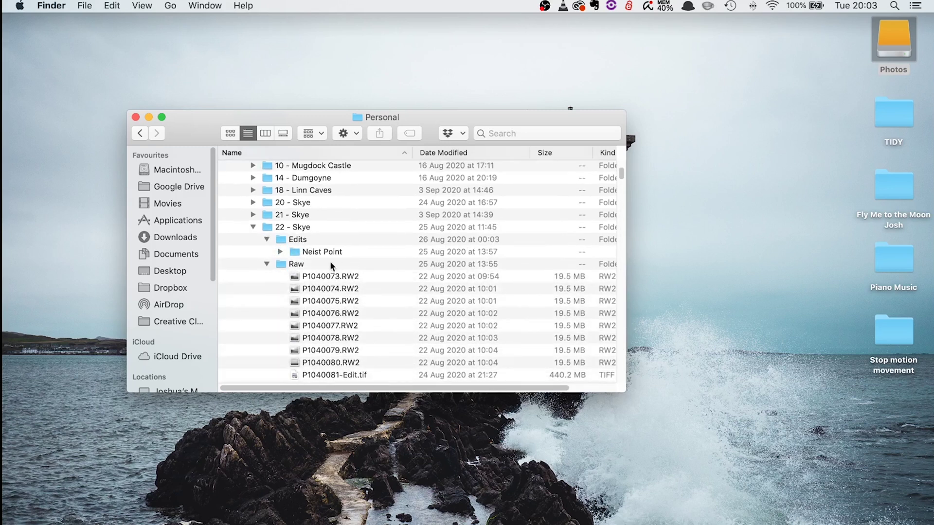
{"action": "left_click", "coordinate": [278, 253]}
{"action": "left_click", "coordinate": [279, 252]}
{"action": "scroll", "coordinate": [347, 268], "scroll_direction": "down", "scroll_amount": 1}
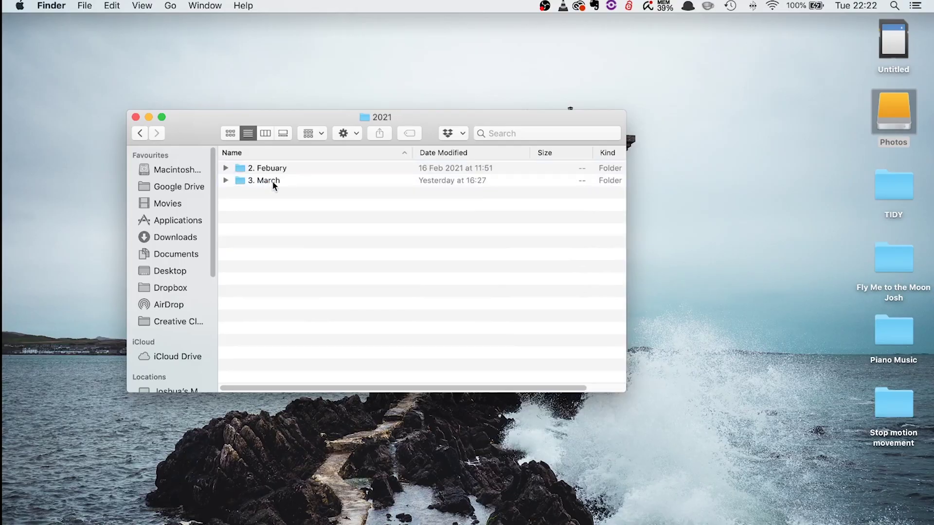
- Create a folder named '4. April' inside 2021 and open it
{"action": "right_click", "coordinate": [277, 201]}
{"action": "left_click", "coordinate": [304, 203]}
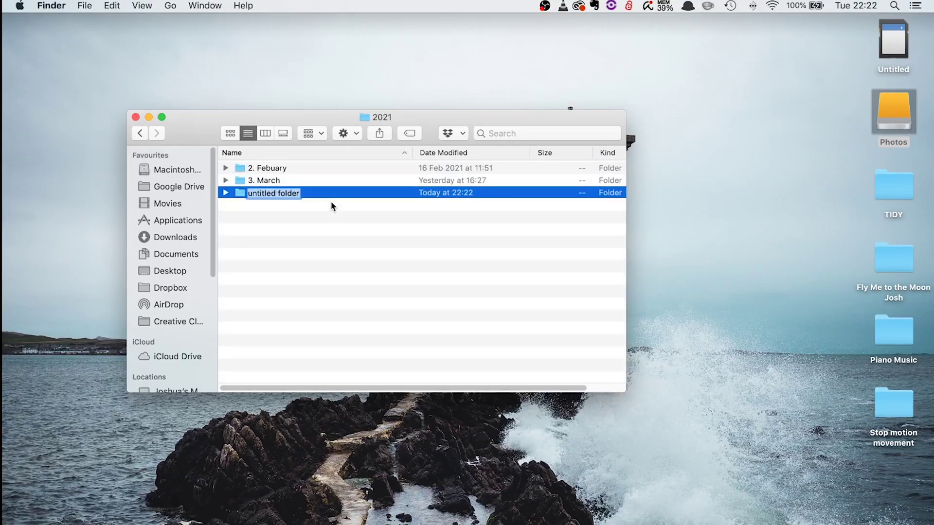
{"action": "type", "text": "April"}
{"action": "key", "text": "Up"}
{"action": "type", "text": "4."}
{"action": "key", "text": "Return"}
{"action": "left_click", "coordinate": [329, 215]}
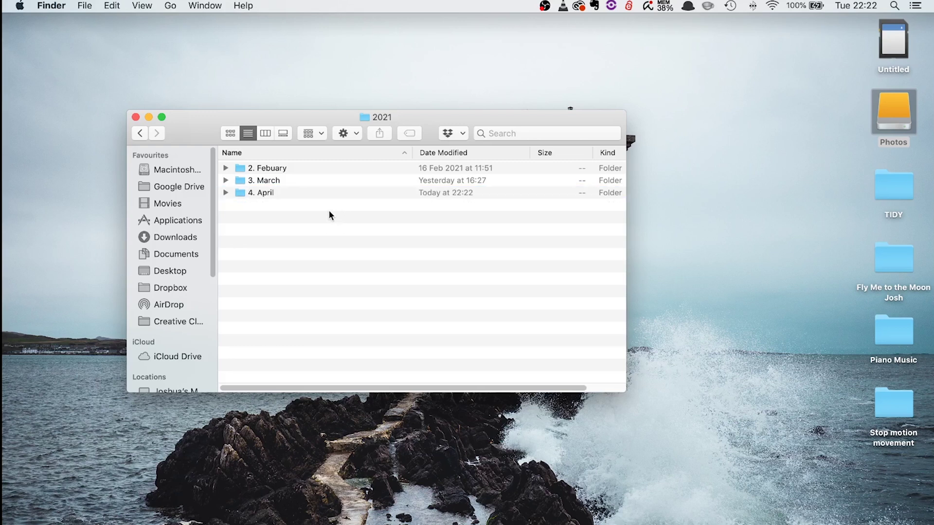
{"action": "double_click", "coordinate": [293, 193]}
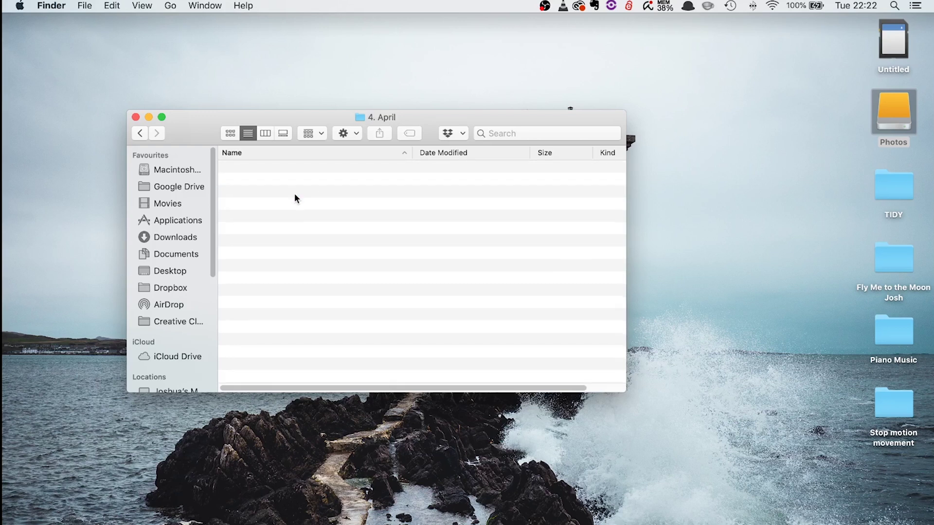
- Create and open a '9 - Home/Queens Park' folder inside 4. April
{"action": "right_click", "coordinate": [295, 194]}
{"action": "left_click", "coordinate": [312, 199]}
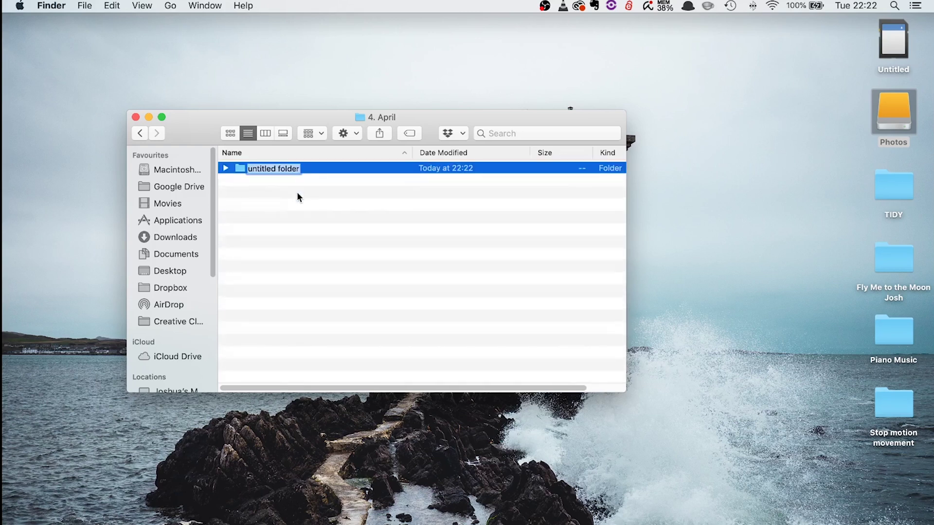
{"action": "type", "text": "9 - Home/Queens Park"}
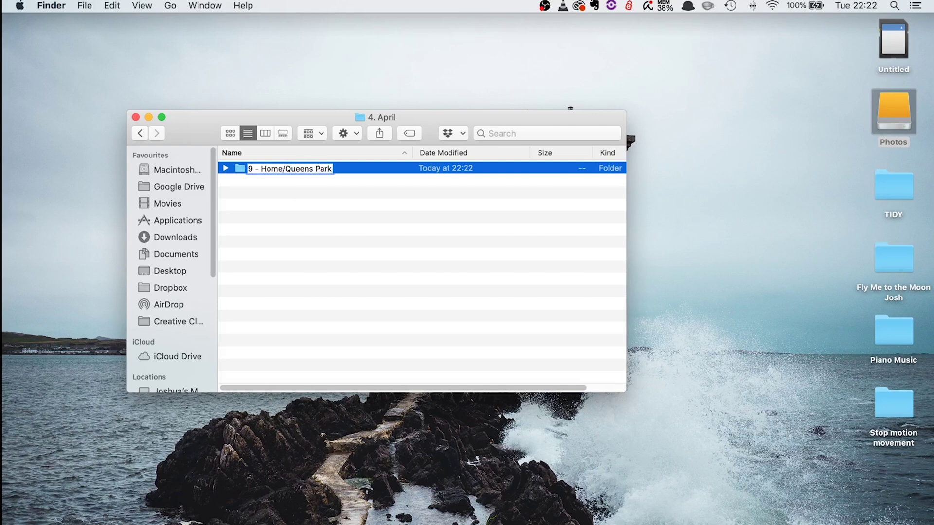
{"action": "key", "text": "Return"}
{"action": "key", "text": "super+Down"}
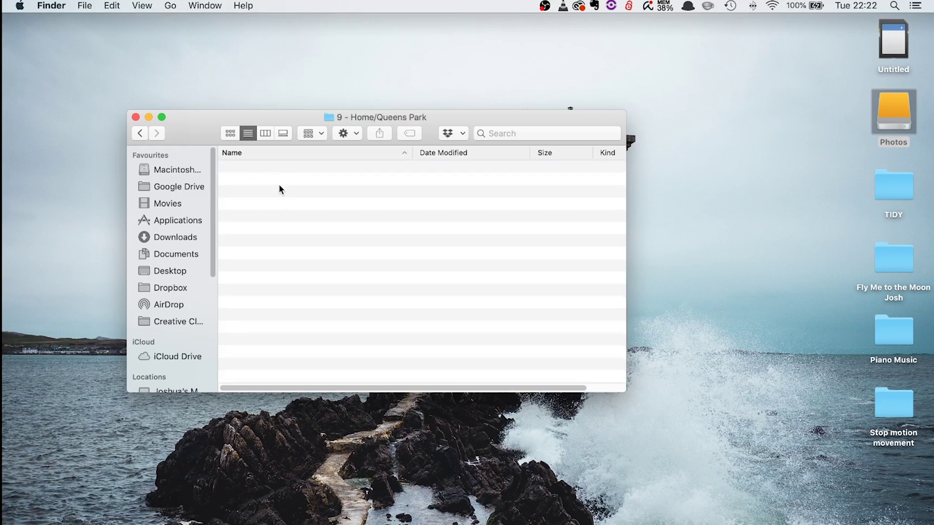
- Add two subfolders in Queens Park and name them RAW and Edits
{"action": "right_click", "coordinate": [259, 186]}
{"action": "left_click", "coordinate": [273, 192]}
{"action": "right_click", "coordinate": [271, 224]}
{"action": "left_click", "coordinate": [281, 231]}
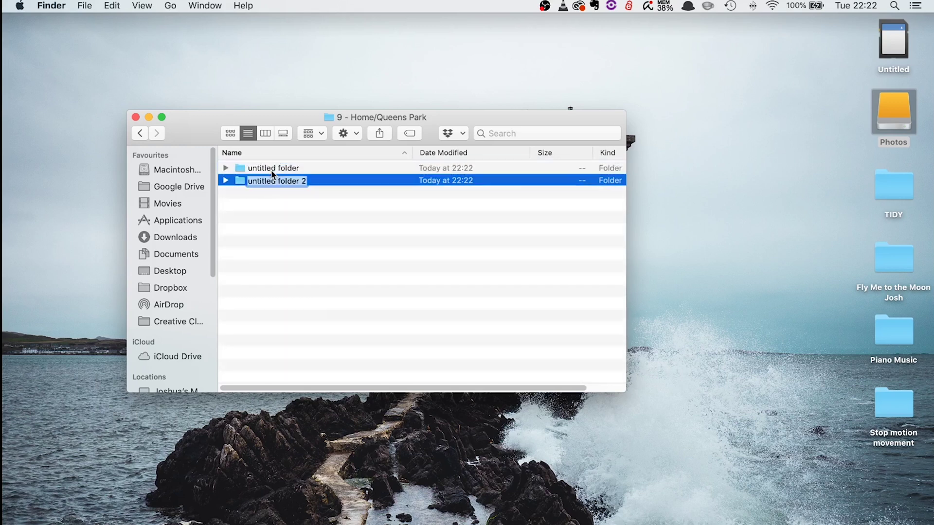
{"action": "right_click", "coordinate": [272, 174]}
{"action": "left_click", "coordinate": [316, 227]}
{"action": "type", "text": "R"}
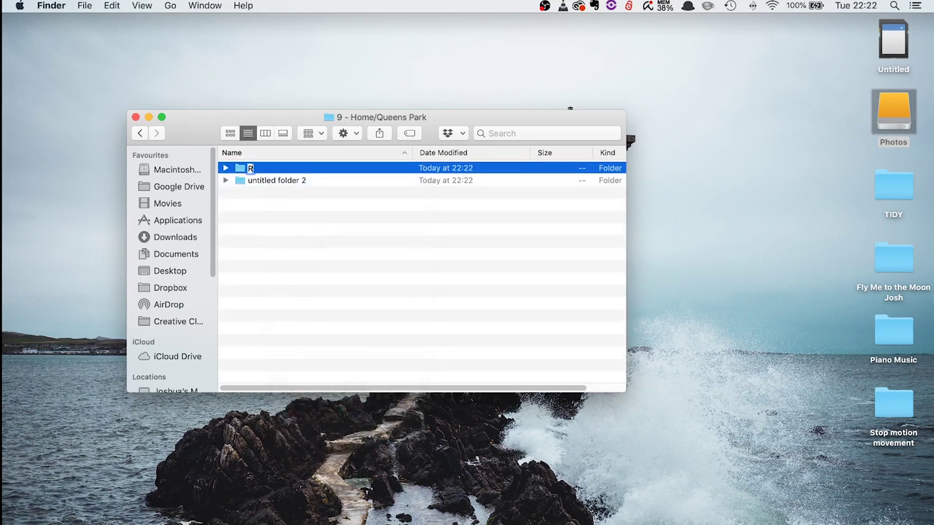
{"action": "key", "text": "Return"}
{"action": "right_click", "coordinate": [299, 181]}
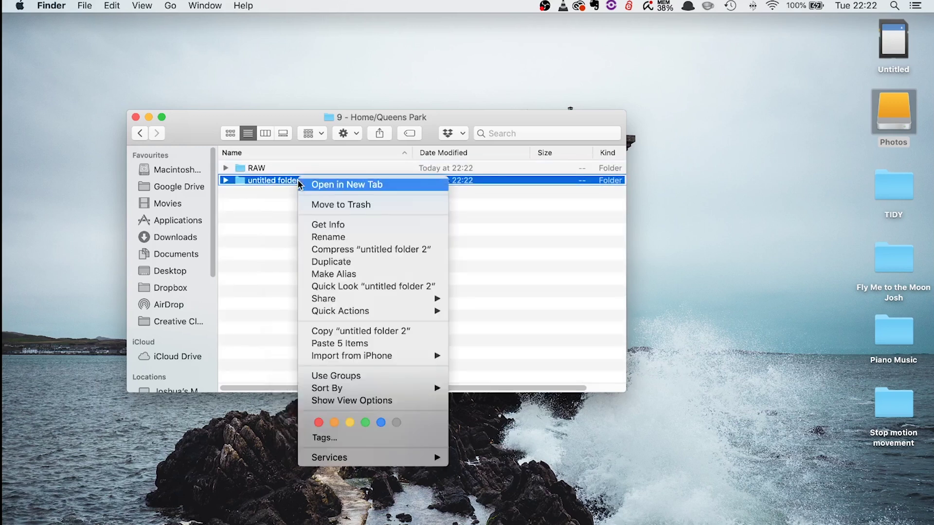
{"action": "left_click", "coordinate": [316, 235]}
{"action": "type", "text": "Edits"}
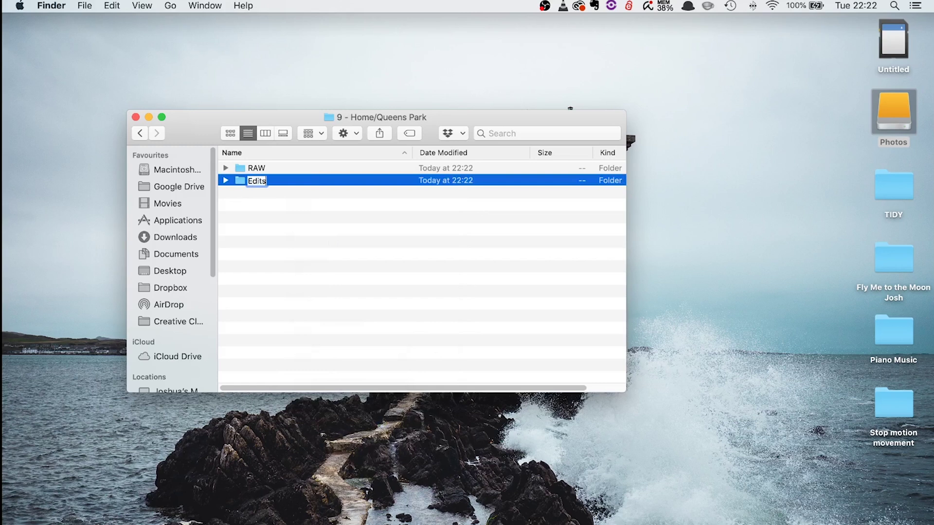
{"action": "key", "text": "Return"}
{"action": "left_click", "coordinate": [324, 286]}
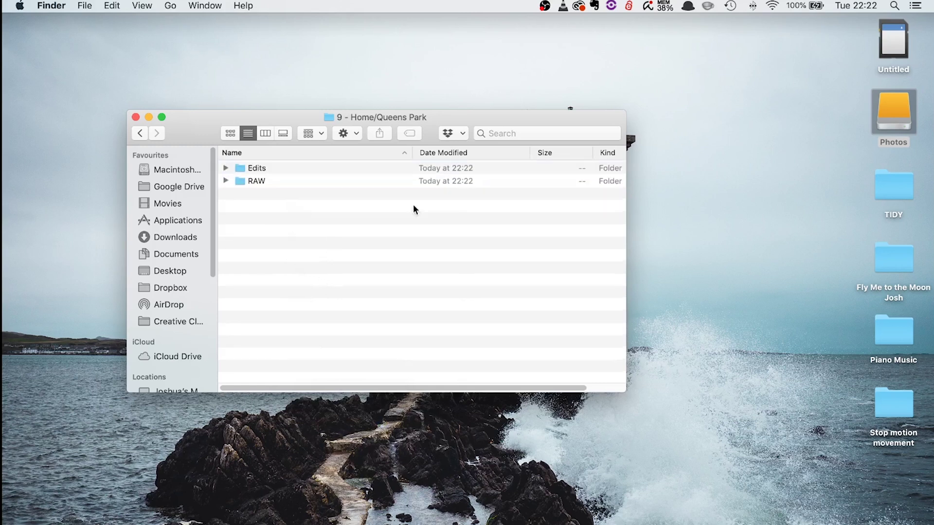
- Open the 111_PANA folder on the Untitled memory card
{"action": "double_click", "coordinate": [895, 43]}
{"action": "double_click", "coordinate": [673, 183]}
{"action": "scroll", "coordinate": [700, 204], "scroll_direction": "down", "scroll_amount": 15}
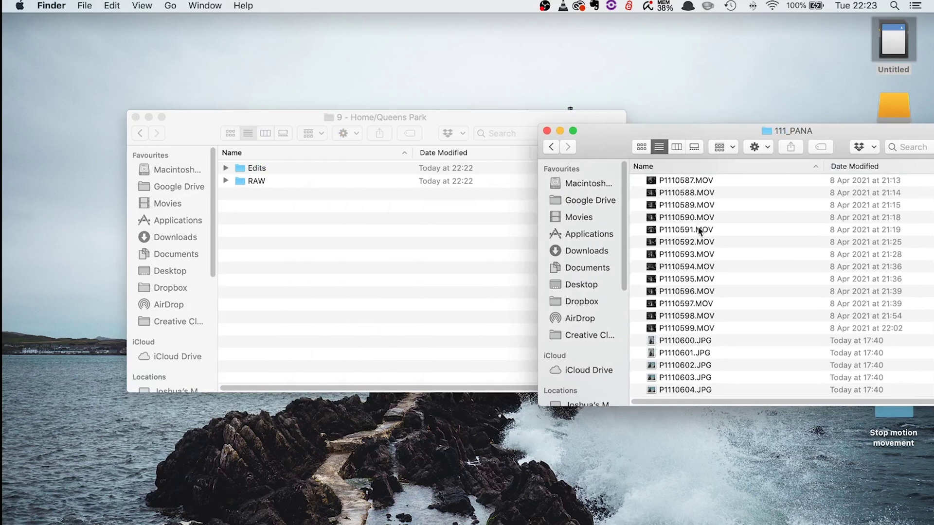
- Select every file in 111_PANA and copy them into the Queens Park RAW folder
{"action": "scroll", "coordinate": [700, 200], "scroll_direction": "up", "scroll_amount": 5}
{"action": "scroll", "coordinate": [715, 273], "scroll_direction": "down", "scroll_amount": 5}
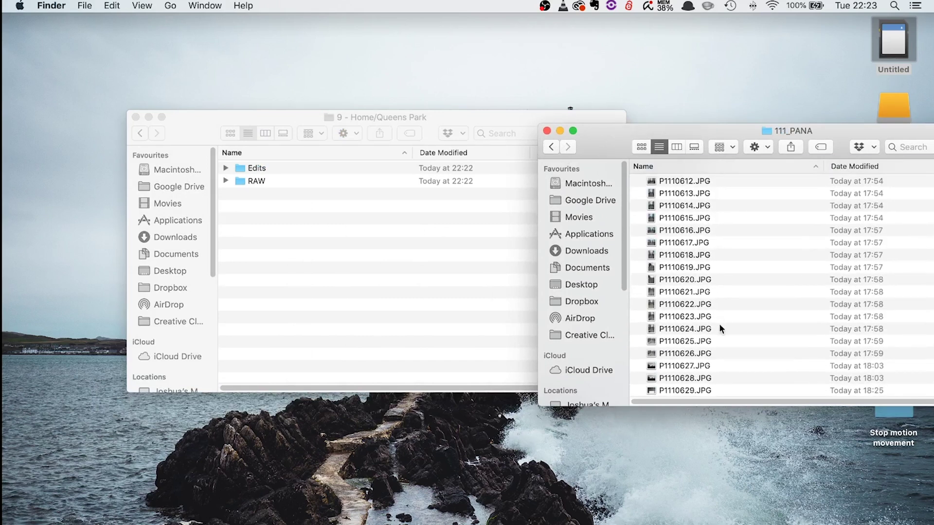
{"action": "key", "text": "super+a"}
{"action": "left_click_drag", "start_coordinate": [736, 329], "coordinate": [254, 183]}
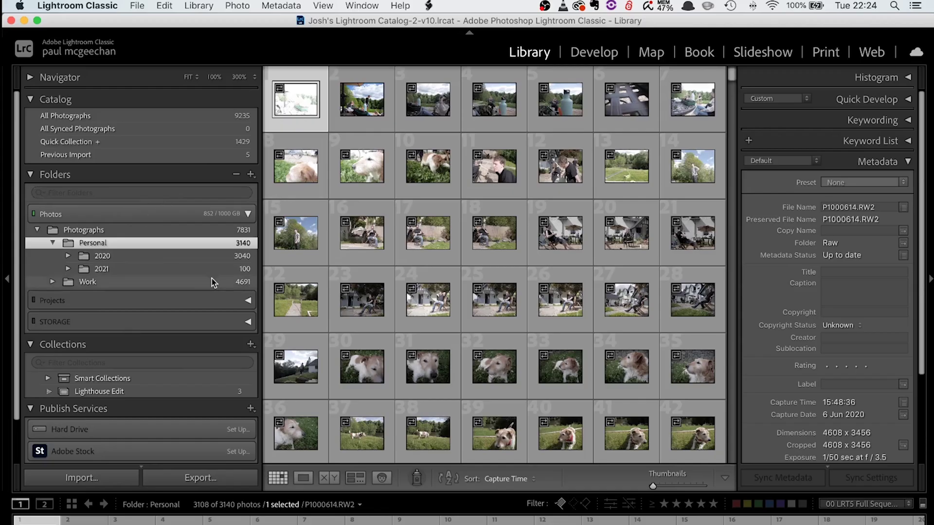
- Import the 30 photos from Photographs > Personal > 2021 > 4. April > 9 - Home/Queens Park > RAW
{"action": "left_click", "coordinate": [81, 477]}
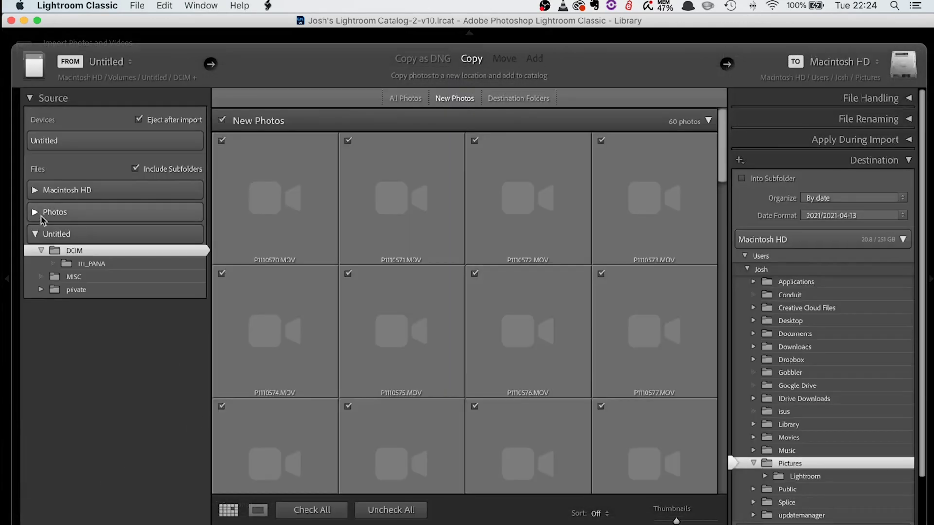
{"action": "left_click", "coordinate": [73, 229]}
{"action": "left_click", "coordinate": [40, 228]}
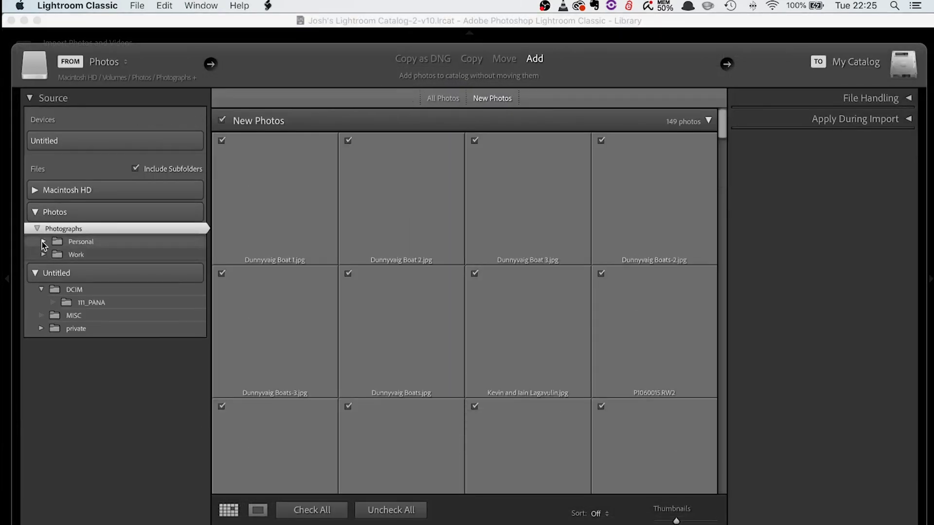
{"action": "left_click", "coordinate": [43, 242]}
{"action": "left_click", "coordinate": [55, 268]}
{"action": "left_click", "coordinate": [67, 306]}
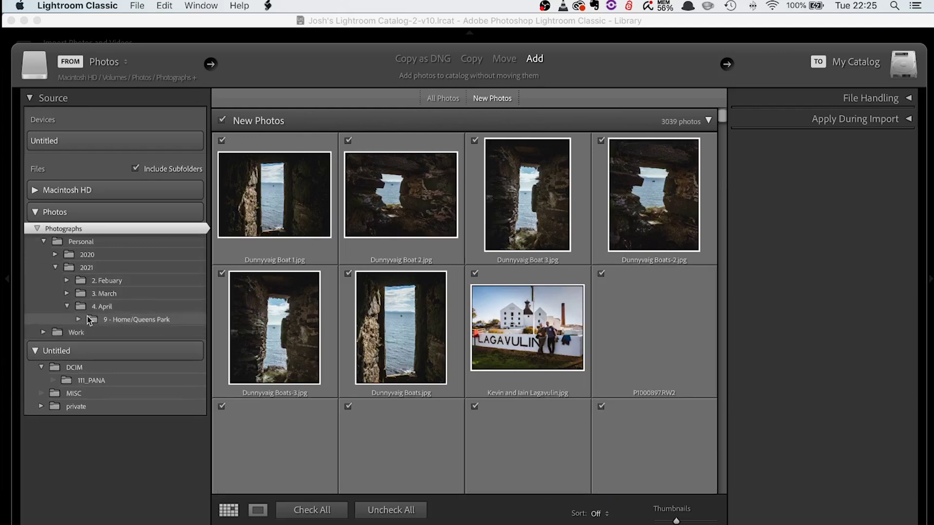
{"action": "left_click", "coordinate": [79, 320]}
{"action": "left_click", "coordinate": [87, 319]}
{"action": "left_click", "coordinate": [122, 346]}
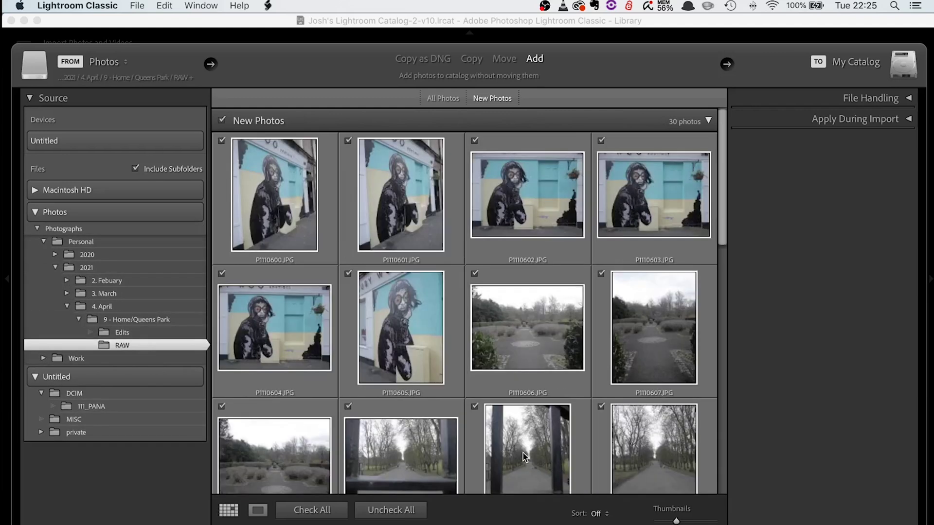
{"action": "key", "text": "Return"}
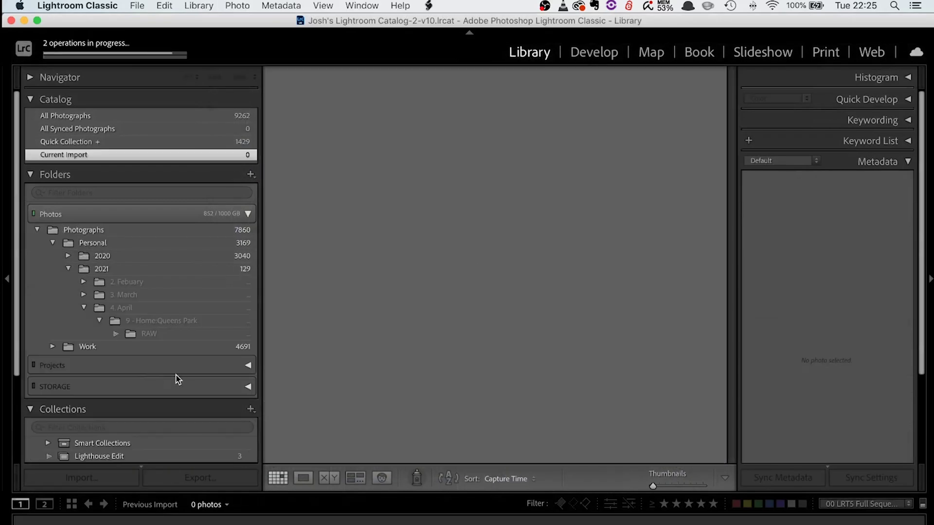
{"action": "left_click", "coordinate": [155, 319]}
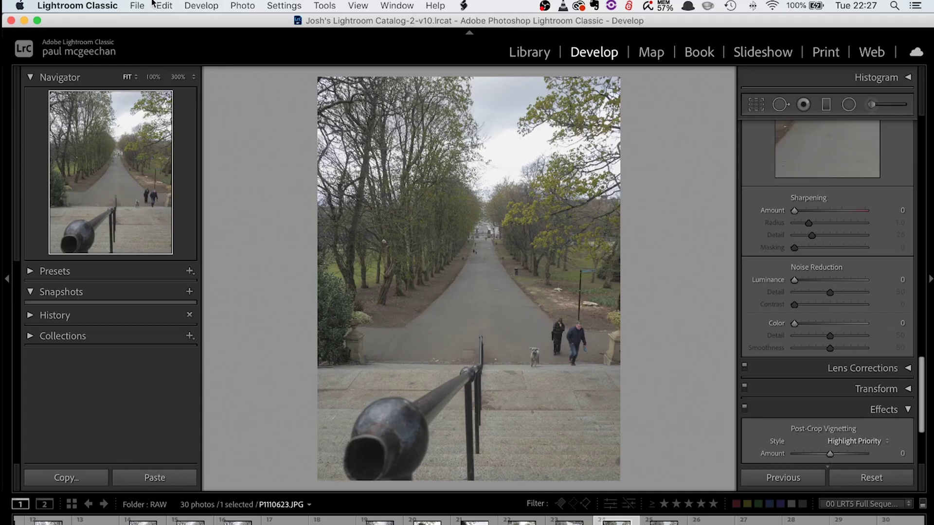
- Export the promenade photo to the Queens Park Edits folder as 'Queens Park Promenade1'
{"action": "left_click", "coordinate": [137, 5]}
{"action": "left_click", "coordinate": [180, 183]}
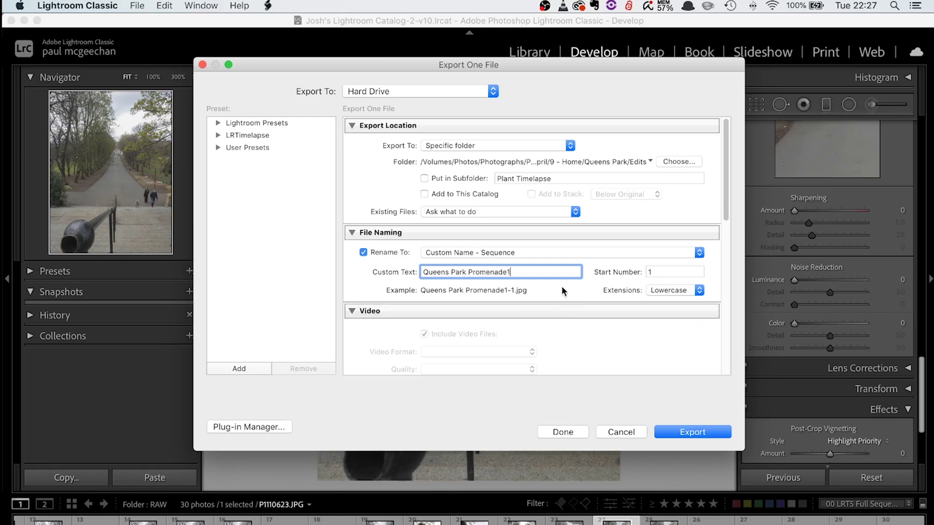
{"action": "scroll", "coordinate": [562, 285], "scroll_direction": "down", "scroll_amount": 1}
{"action": "left_click", "coordinate": [658, 266]}
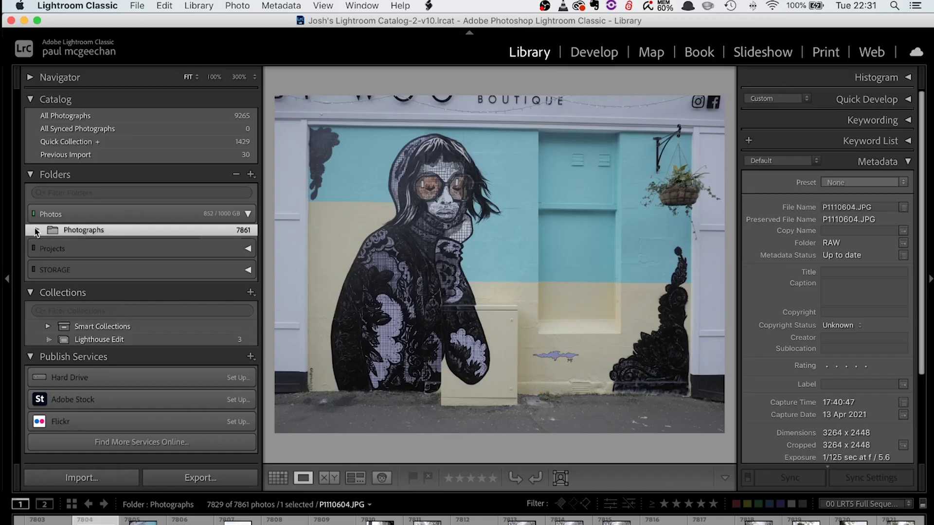
{"action": "left_click", "coordinate": [36, 230]}
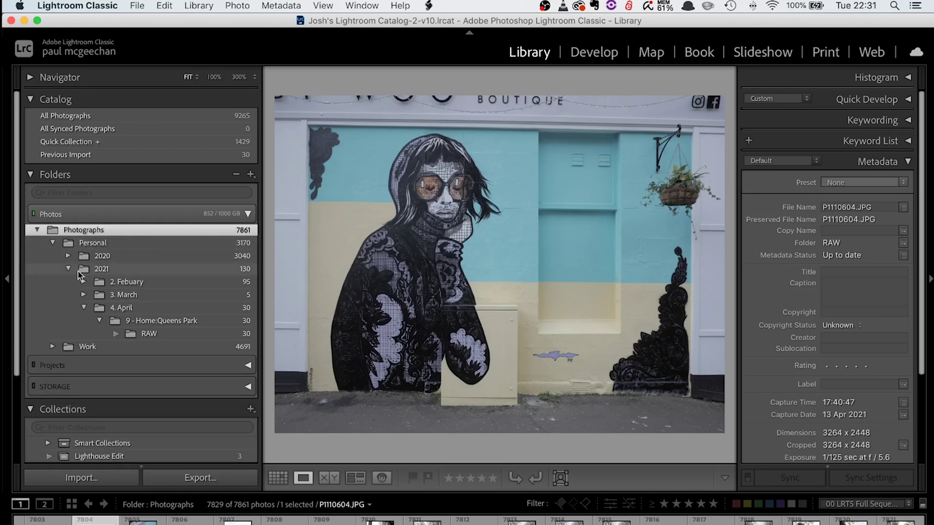
- Move the 9 - Home:Queens Park folder from 4. April into 3. March on disk
{"action": "left_click", "coordinate": [68, 259]}
{"action": "left_click", "coordinate": [67, 260]}
{"action": "left_click", "coordinate": [68, 269]}
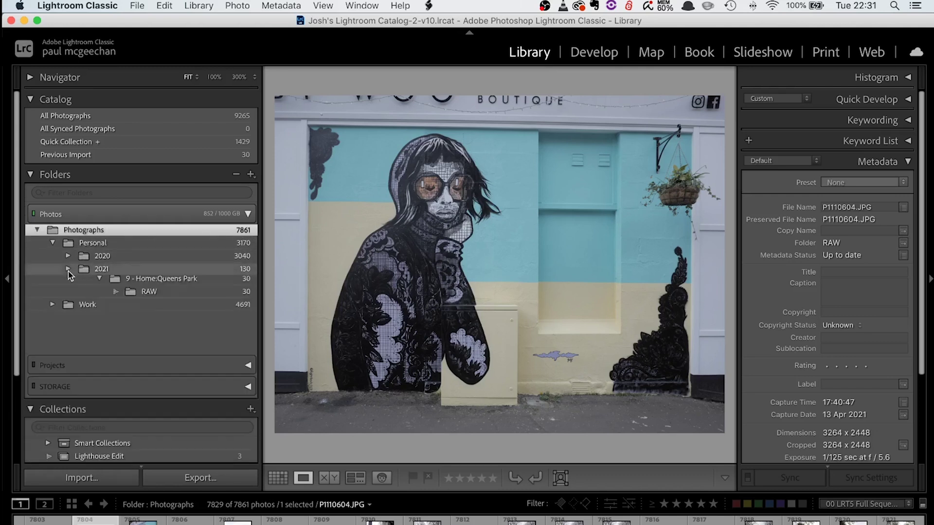
{"action": "left_click", "coordinate": [68, 269]}
{"action": "left_click_drag", "start_coordinate": [158, 325], "coordinate": [134, 296]}
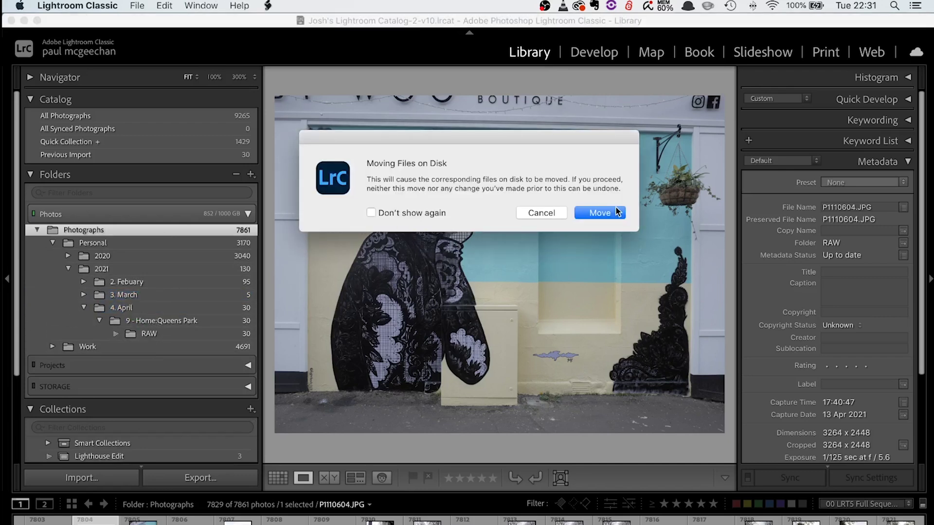
{"action": "left_click", "coordinate": [600, 213]}
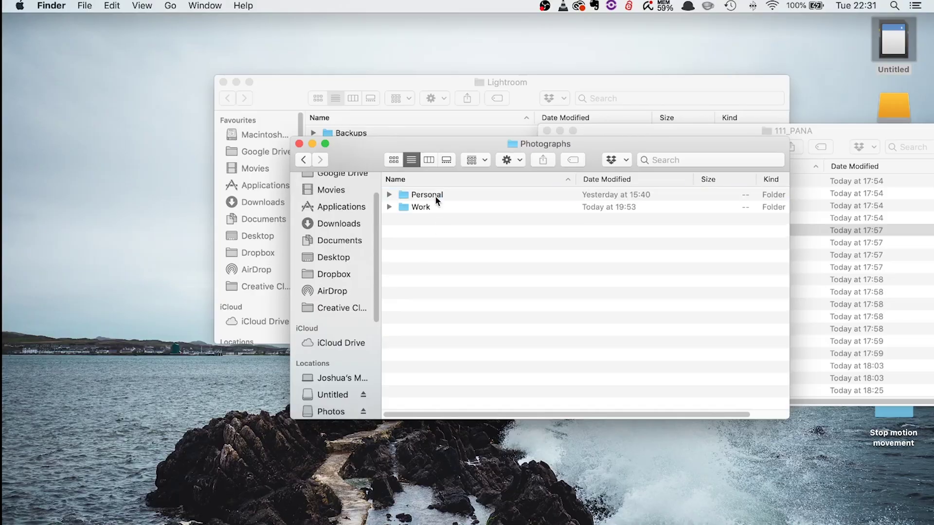
- In Finder, browse to Personal > 2021 > 3. March
{"action": "double_click", "coordinate": [433, 195]}
{"action": "double_click", "coordinate": [427, 207]}
{"action": "double_click", "coordinate": [438, 208]}
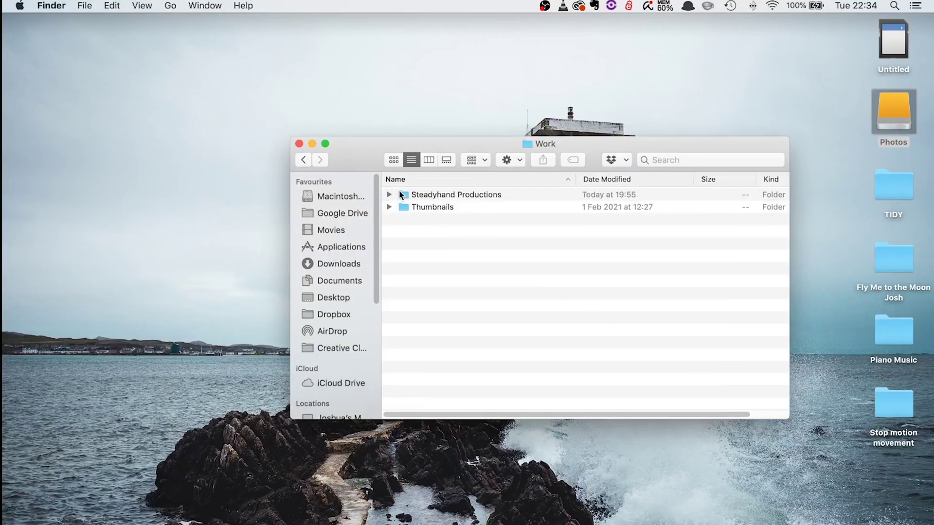
- Browse to Steadyhand Productions > 2021 > 4. April and check the Shawlands Mural Trail subfolders
{"action": "double_click", "coordinate": [419, 193]}
{"action": "double_click", "coordinate": [440, 205]}
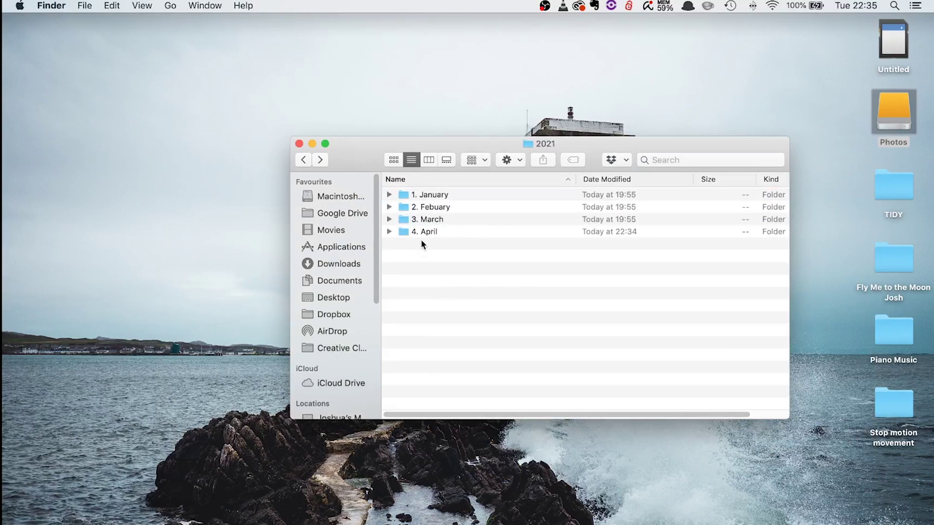
{"action": "double_click", "coordinate": [434, 232]}
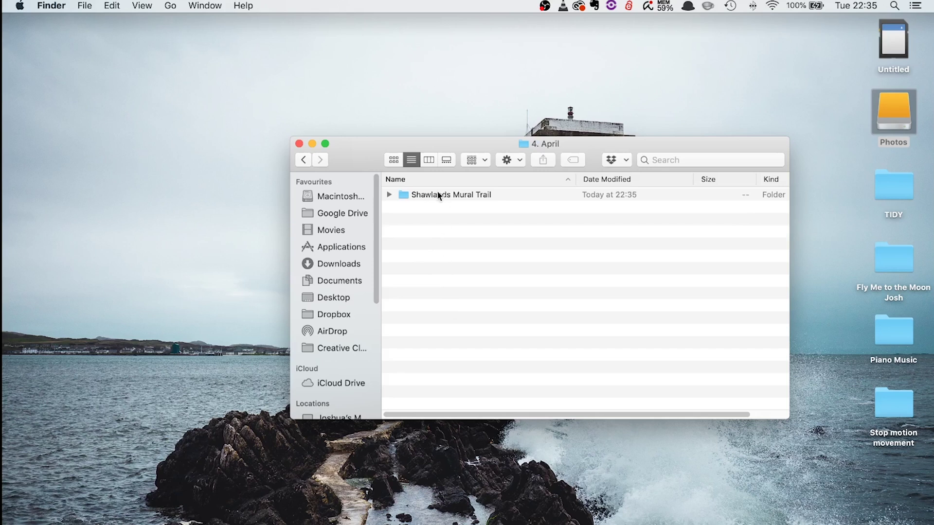
{"action": "left_click", "coordinate": [390, 193]}
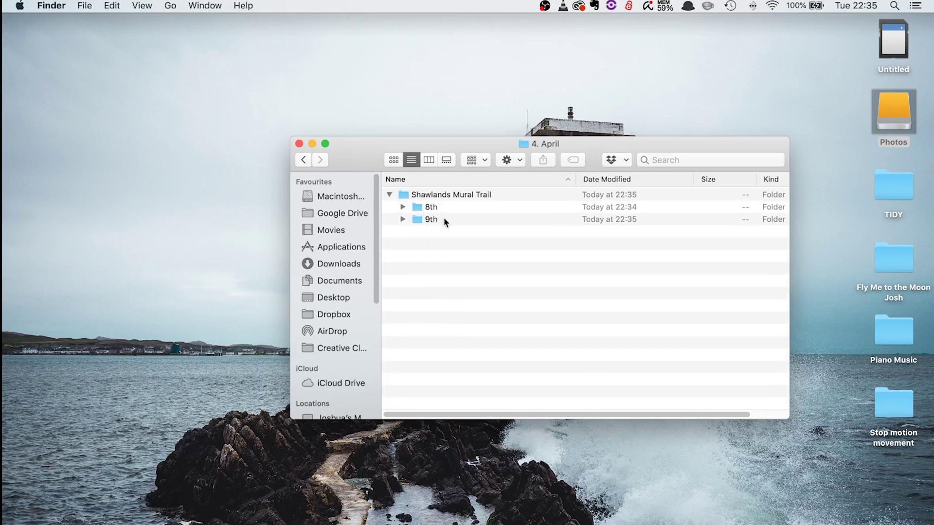
{"action": "left_click", "coordinate": [390, 193]}
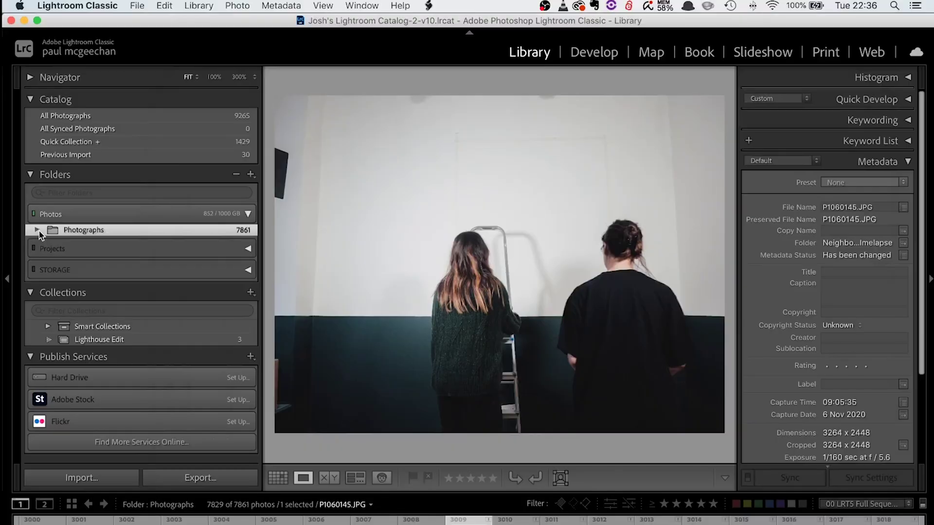
- In Lightroom's Folders panel, expand Photographs and check the Personal folder
{"action": "left_click", "coordinate": [37, 230]}
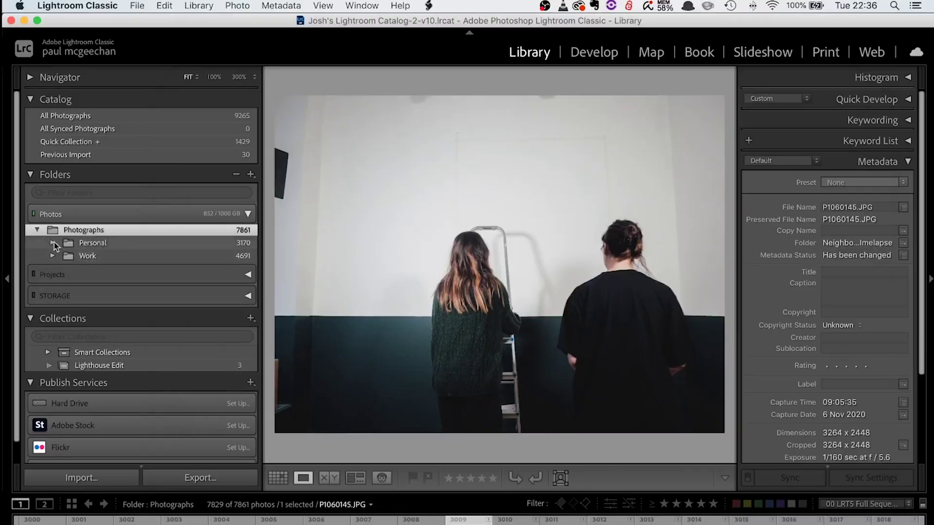
{"action": "left_click", "coordinate": [52, 243]}
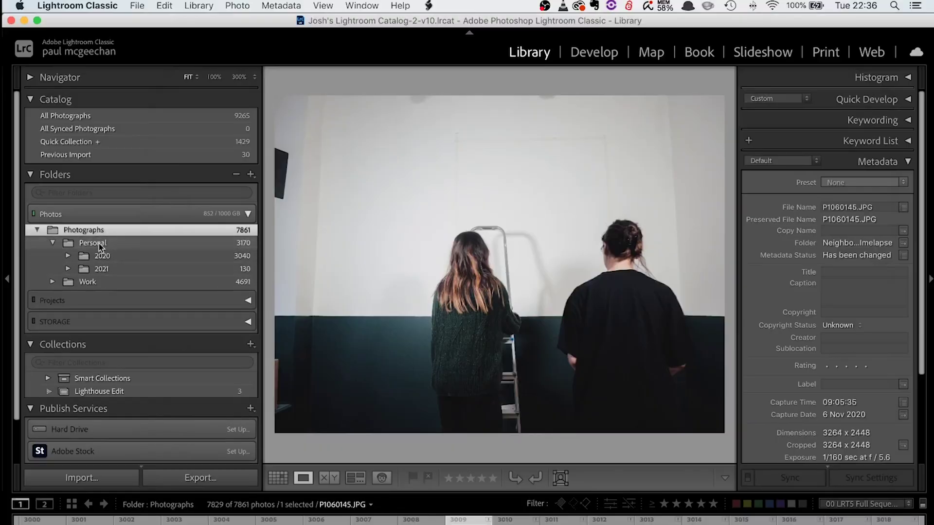
{"action": "left_click", "coordinate": [52, 243]}
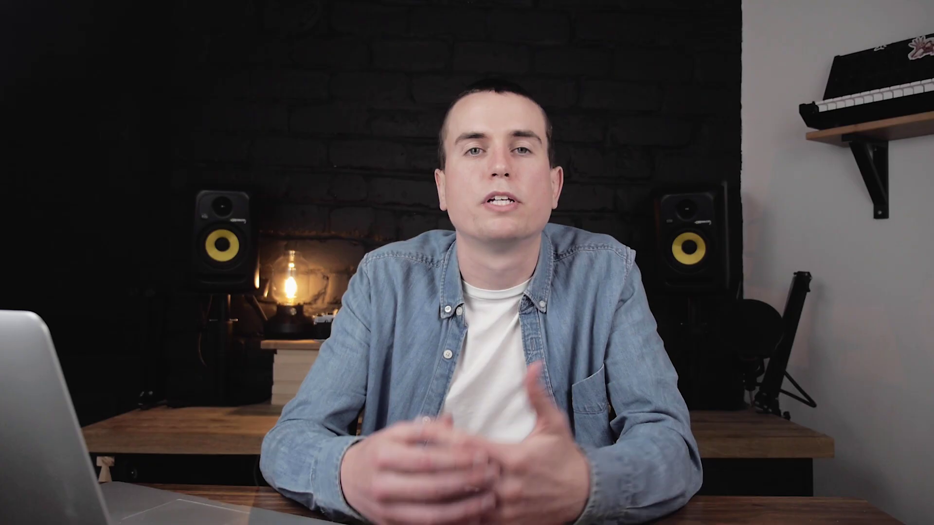